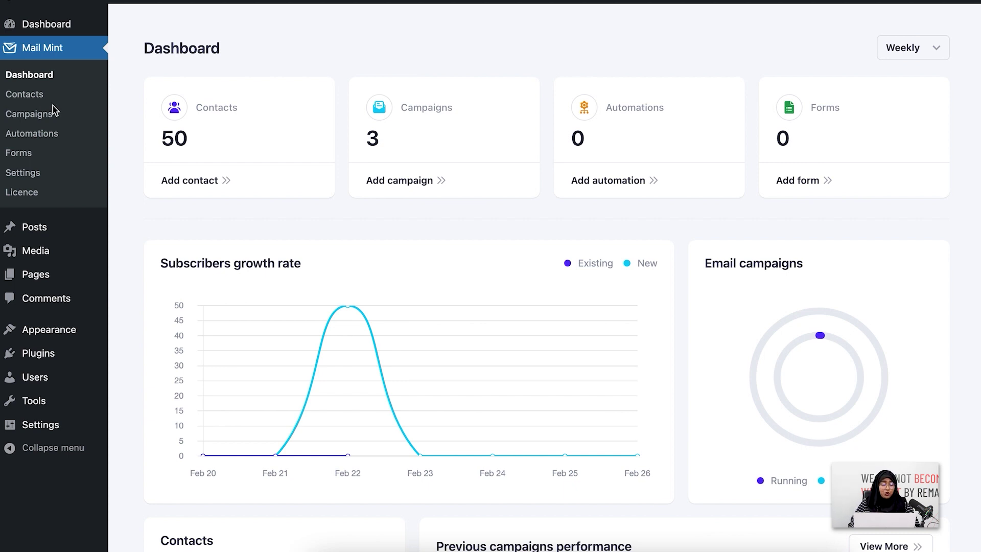
Step: Create a new automation from the Mail Mint Automations page
{"action": "left_click", "coordinate": [65, 136]}
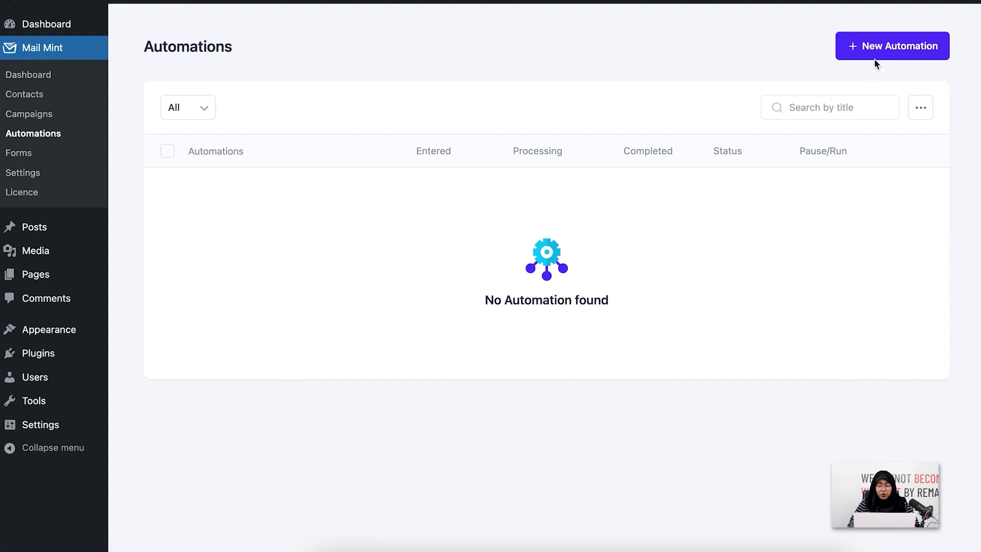
{"action": "left_click", "coordinate": [886, 57]}
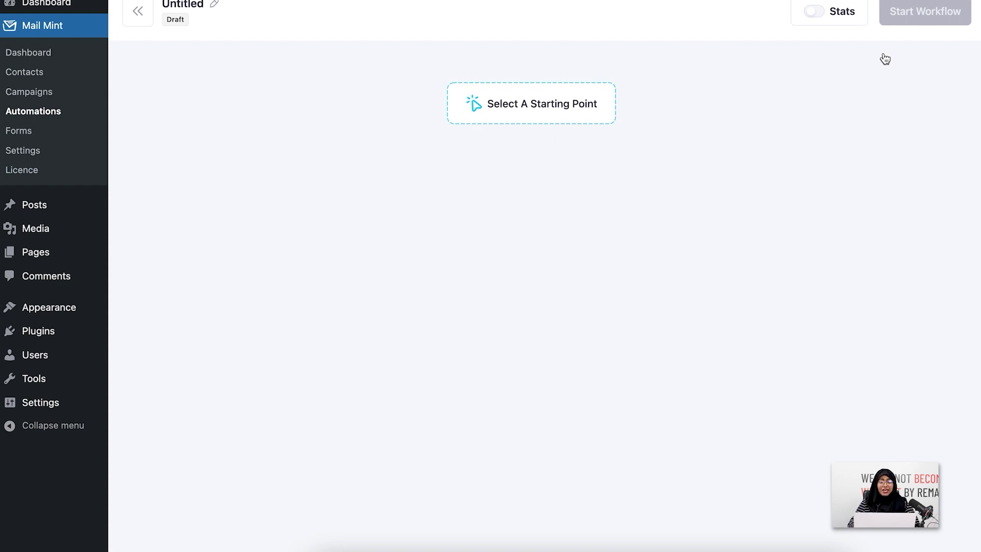
Step: Examine the Mail Mint and WordPress triggers offered as starting points for the automation
{"action": "left_click", "coordinate": [560, 121]}
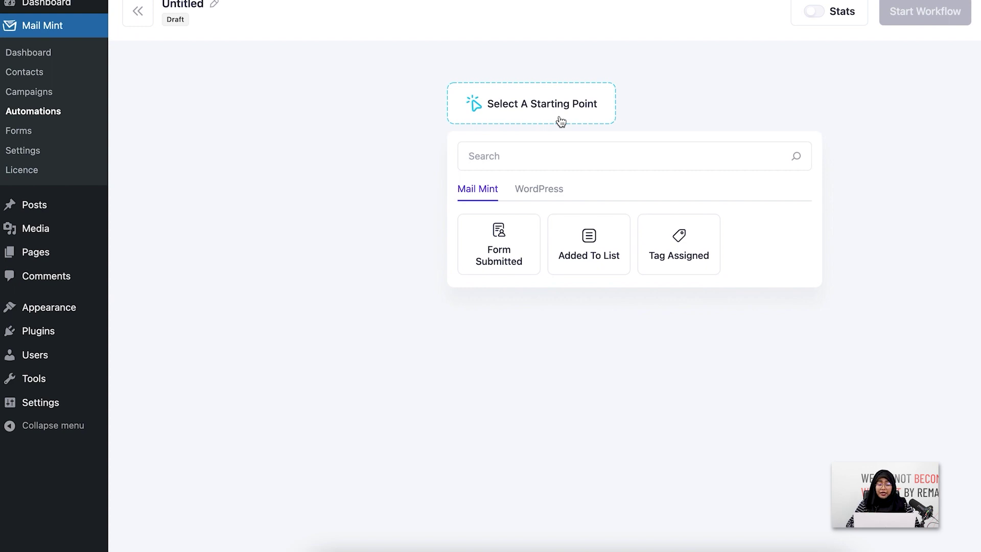
{"action": "left_click", "coordinate": [544, 189]}
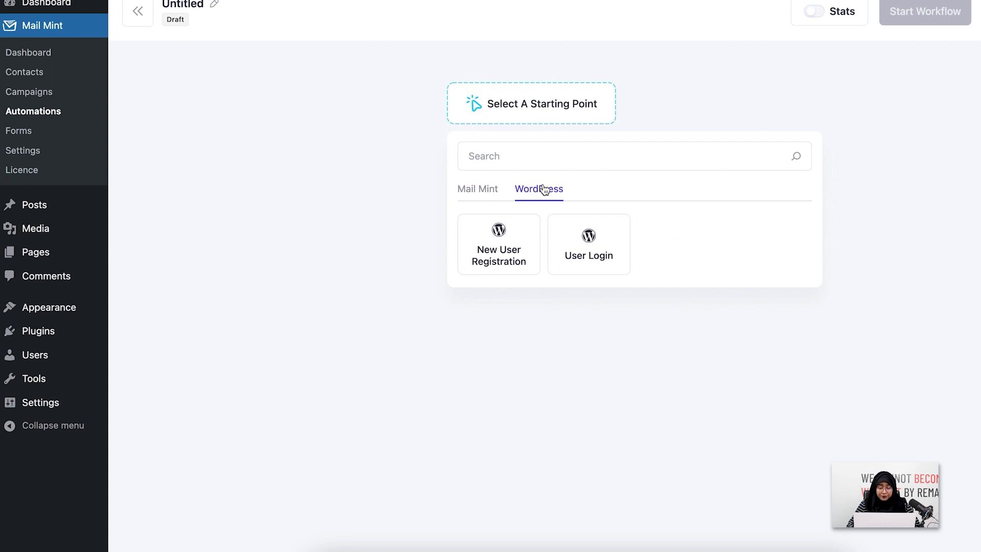
{"action": "left_click", "coordinate": [494, 191]}
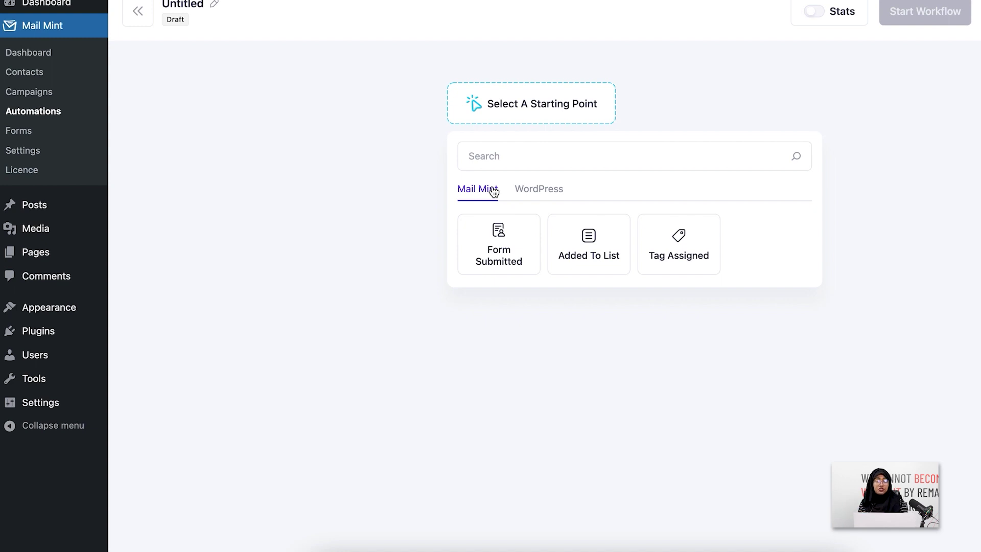
{"action": "left_click", "coordinate": [556, 191]}
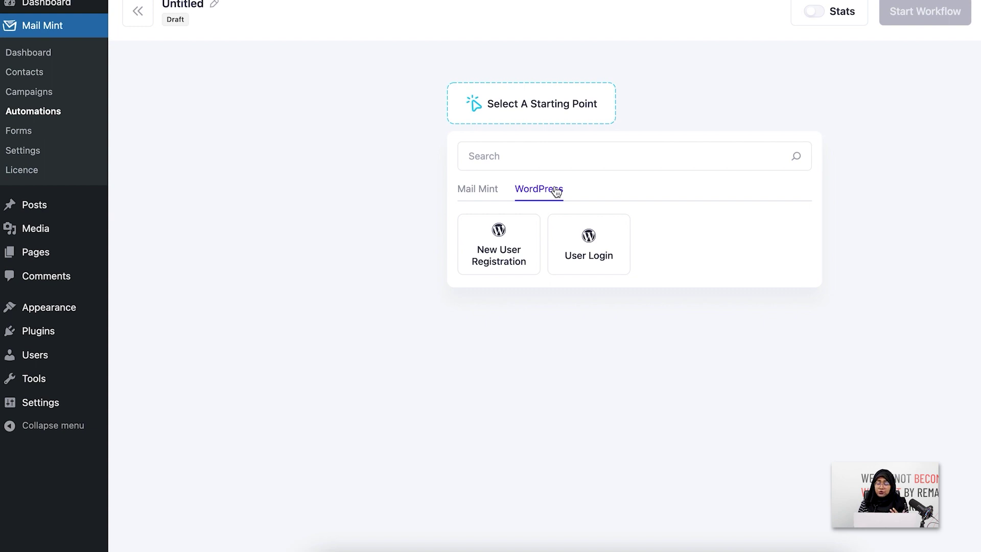
{"action": "left_click", "coordinate": [486, 192]}
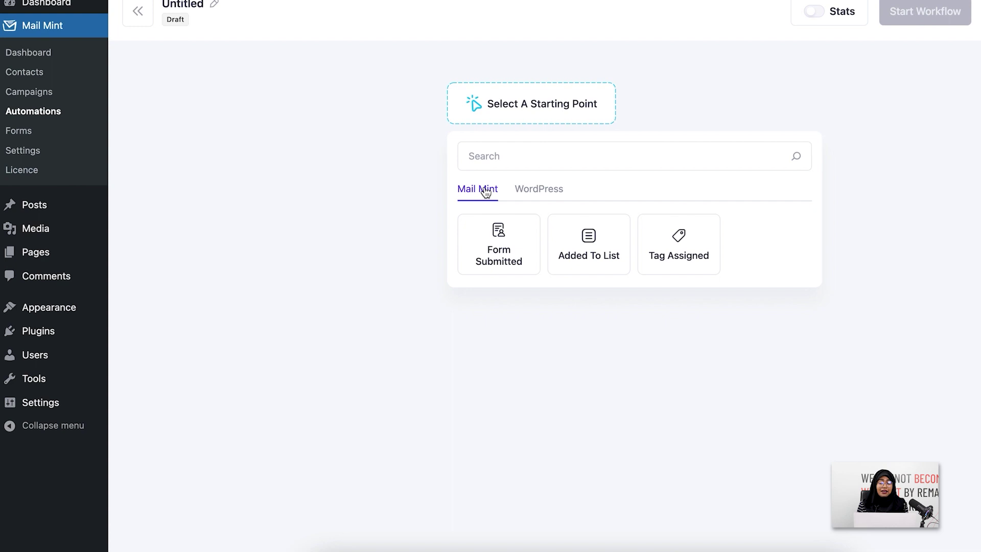
{"action": "left_click", "coordinate": [536, 195]}
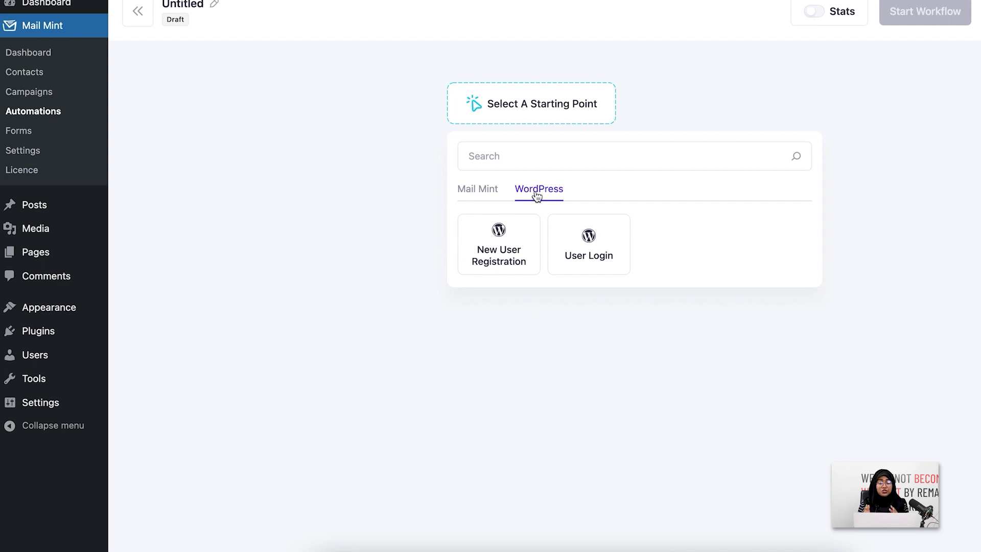
{"action": "left_click", "coordinate": [488, 188]}
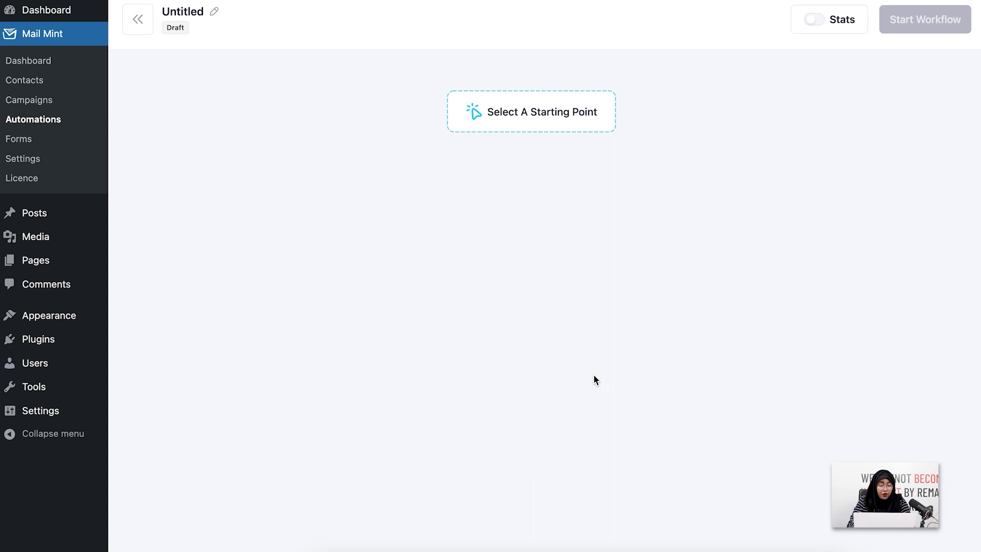
Step: Rename the untitled automation as "Adding to a List"
{"action": "left_click", "coordinate": [215, 15]}
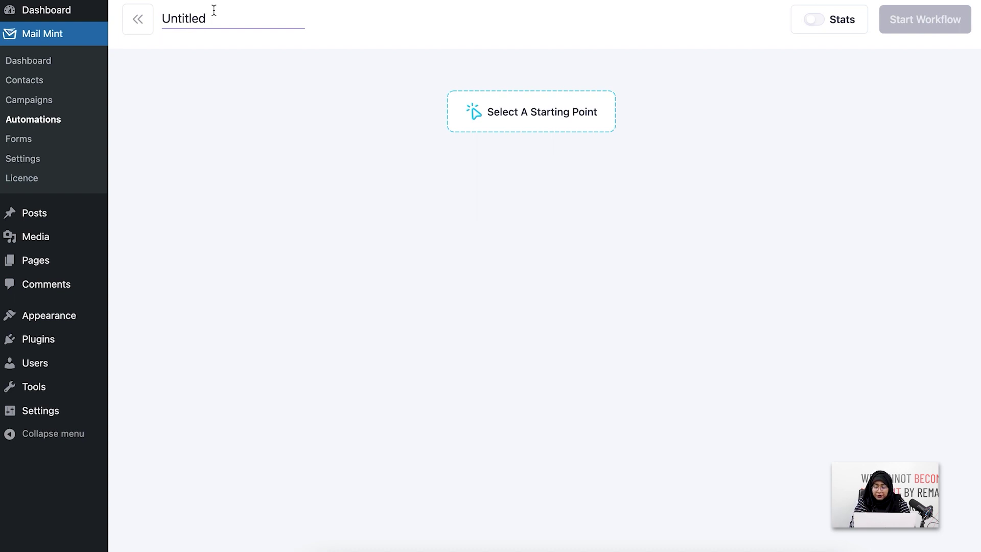
{"action": "key", "text": "BackSpace"}
{"action": "key", "text": "BackSpace"}
{"action": "key", "text": "BackSpace"}
{"action": "key", "text": "BackSpace"}
{"action": "key", "text": "BackSpace"}
{"action": "key", "text": "BackSpace"}
{"action": "key", "text": "BackSpace"}
{"action": "key", "text": "BackSpace"}
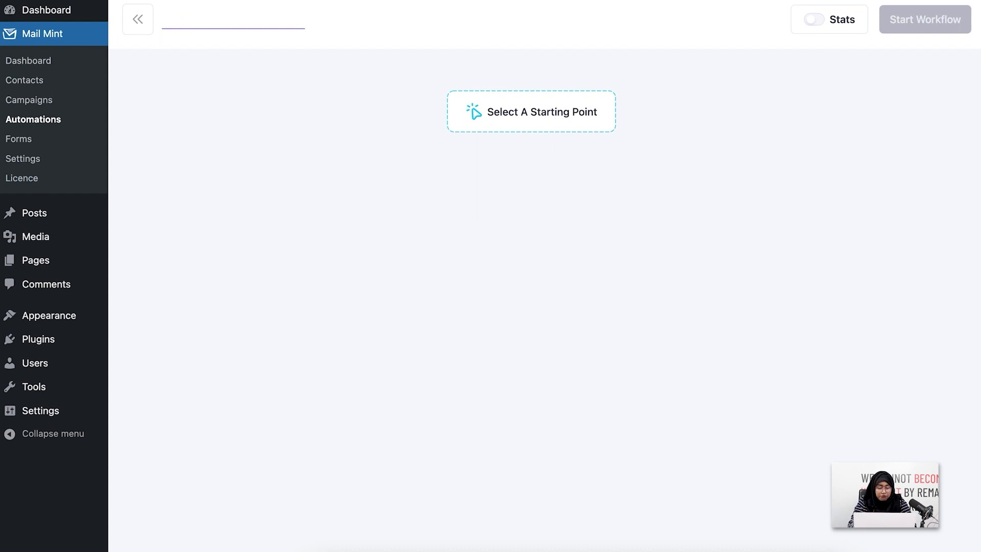
{"action": "type", "text": "Add"}
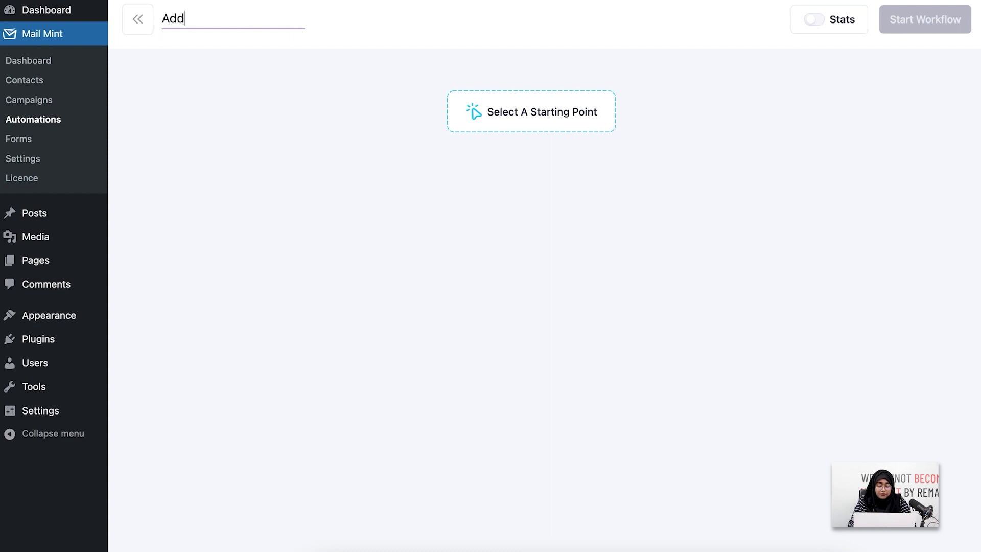
{"action": "type", "text": "ing to a List"}
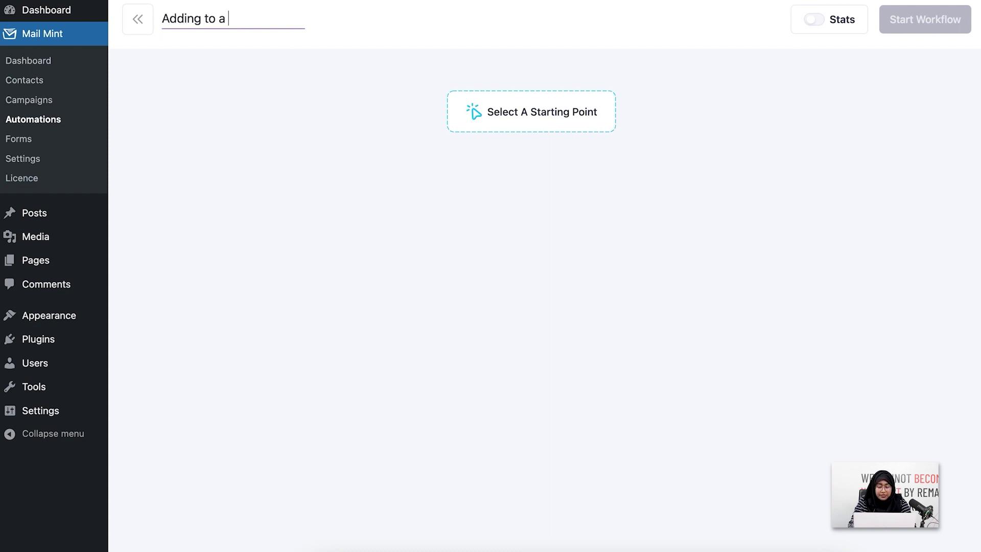
{"action": "left_click", "coordinate": [254, 100]}
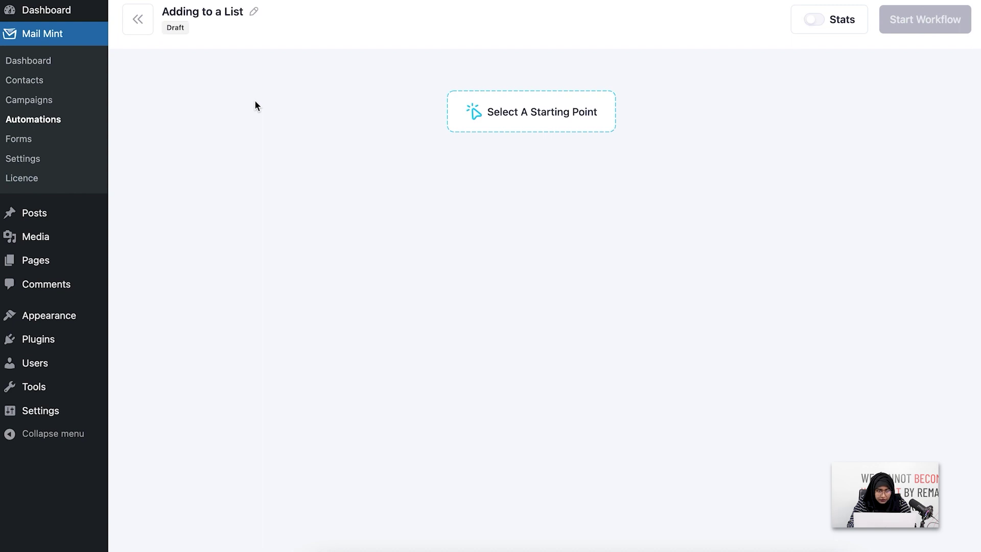
Step: Set Added To List as the automation's starting trigger and choose the Customer list for it
{"action": "left_click", "coordinate": [517, 132]}
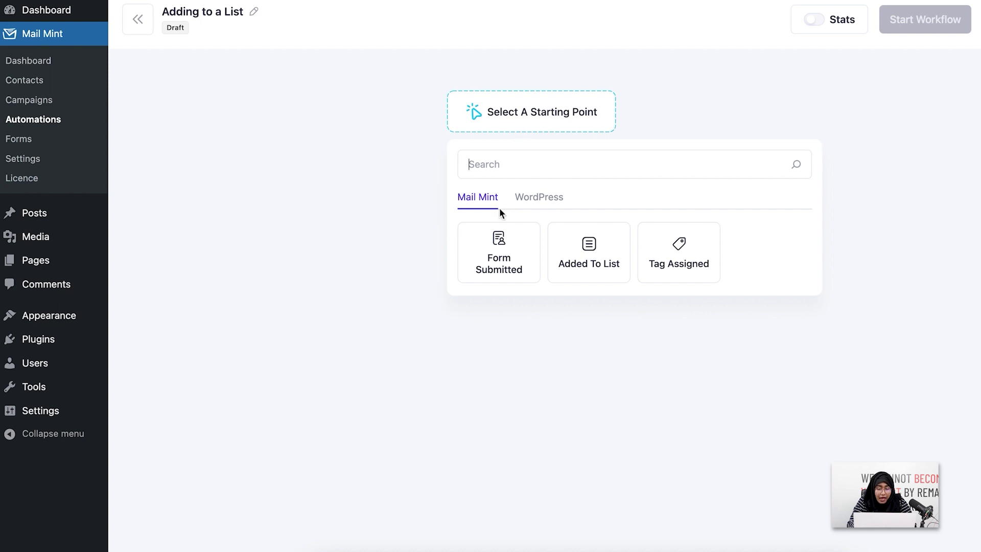
{"action": "left_click", "coordinate": [603, 281]}
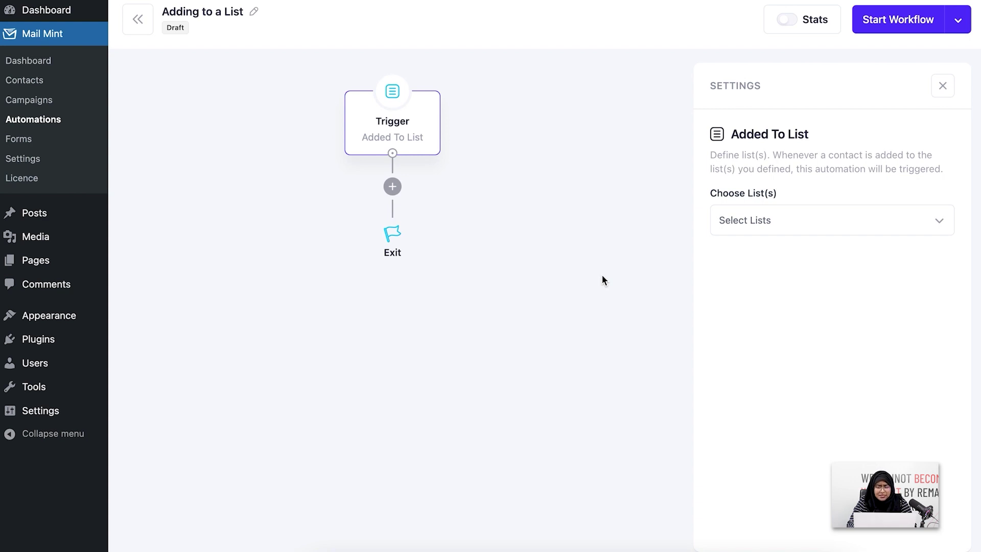
{"action": "left_click", "coordinate": [800, 222]}
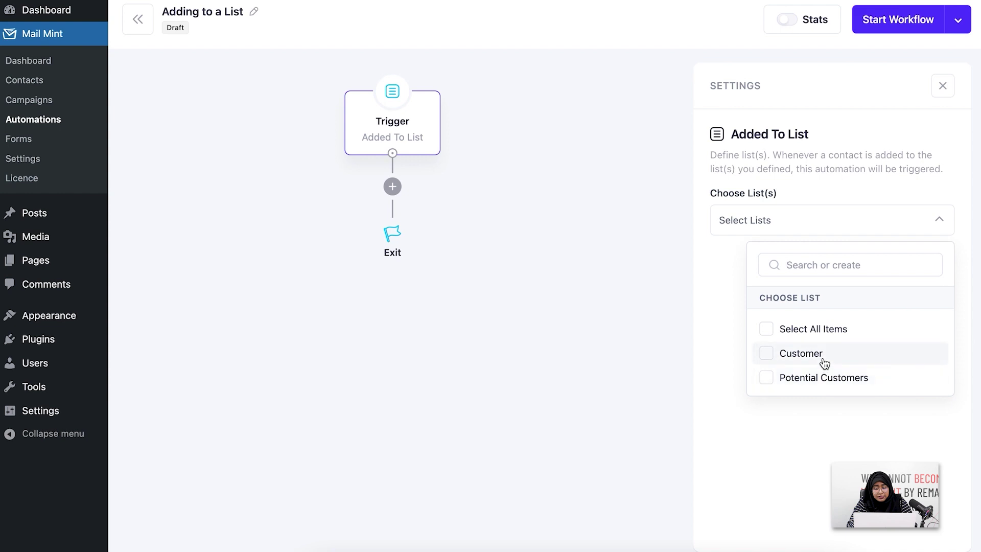
{"action": "left_click", "coordinate": [846, 355]}
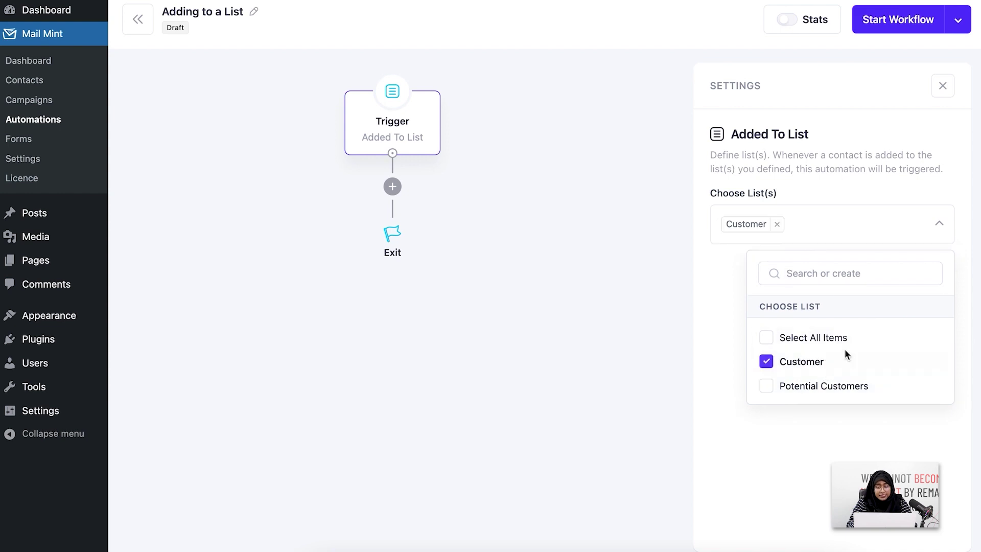
{"action": "left_click", "coordinate": [939, 227]}
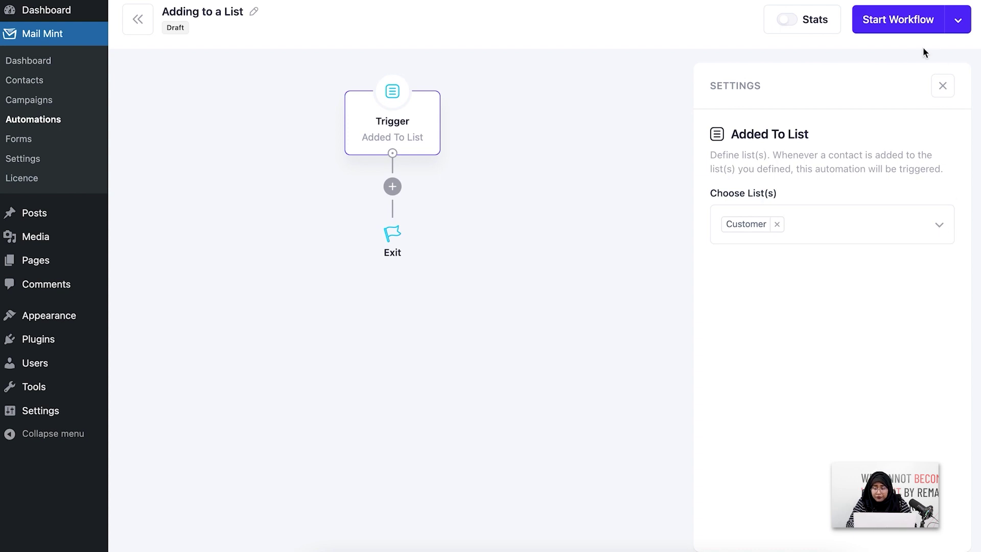
{"action": "left_click", "coordinate": [942, 93]}
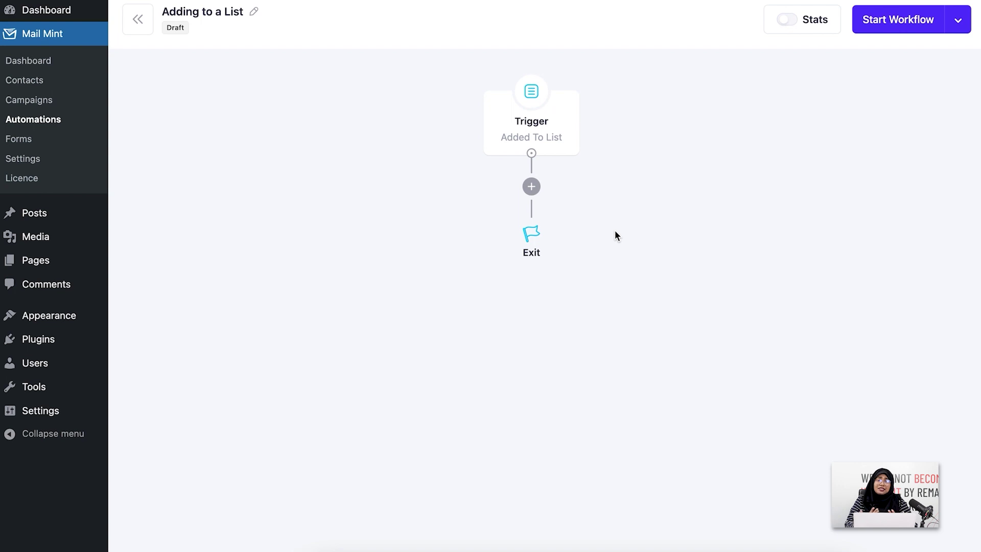
Step: Add an Assign Tag(s) action after the trigger, with a newly created tag named "Important"
{"action": "left_click", "coordinate": [532, 186]}
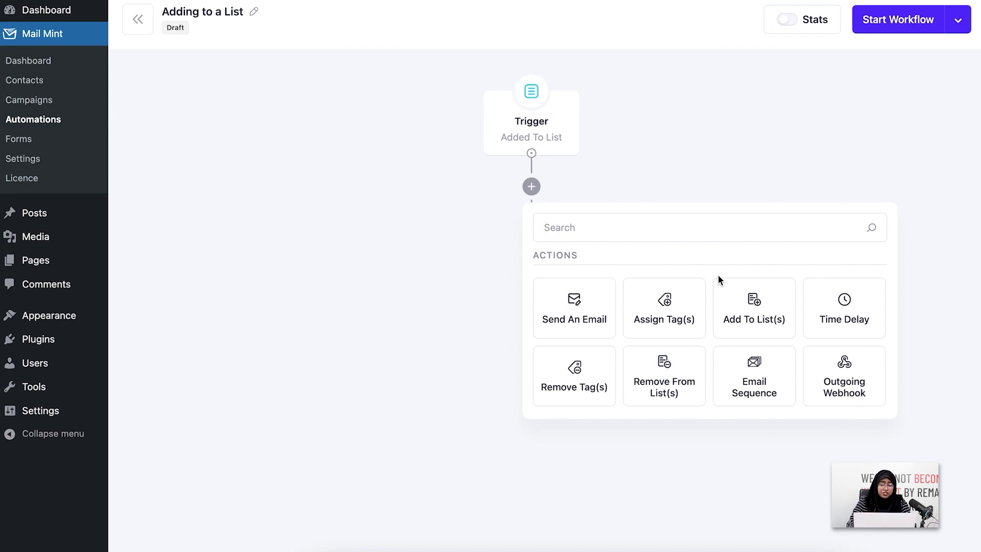
{"action": "left_click", "coordinate": [691, 327]}
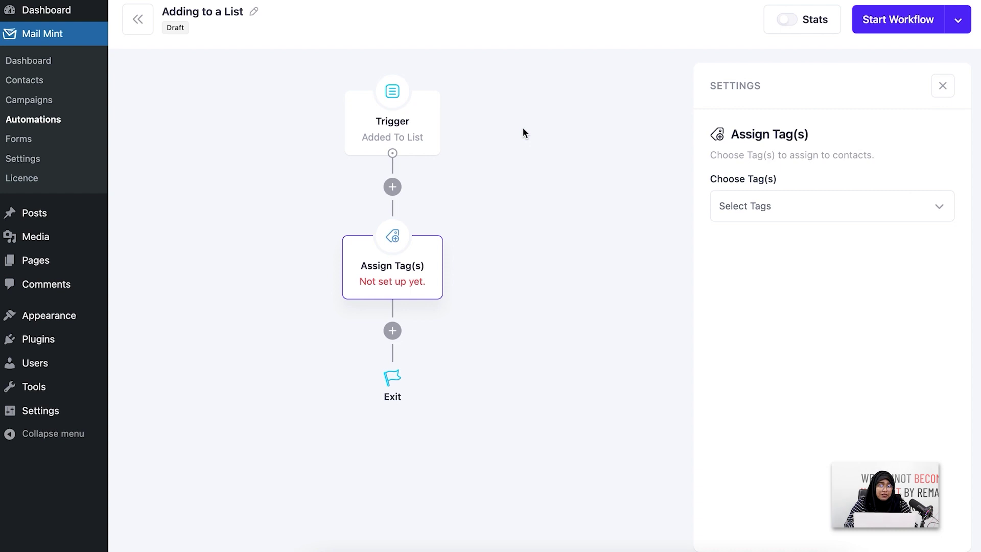
{"action": "left_click", "coordinate": [811, 214]}
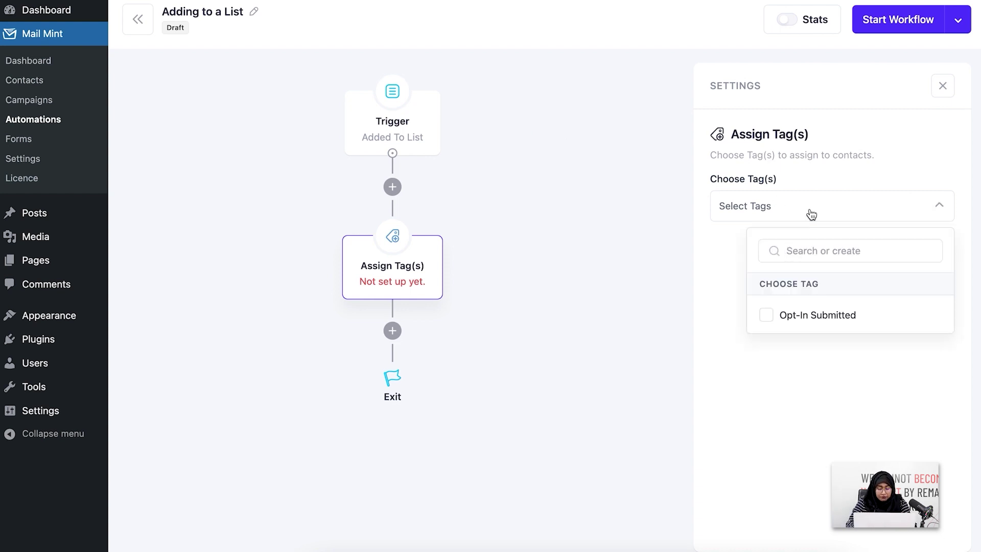
{"action": "type", "text": "Import"}
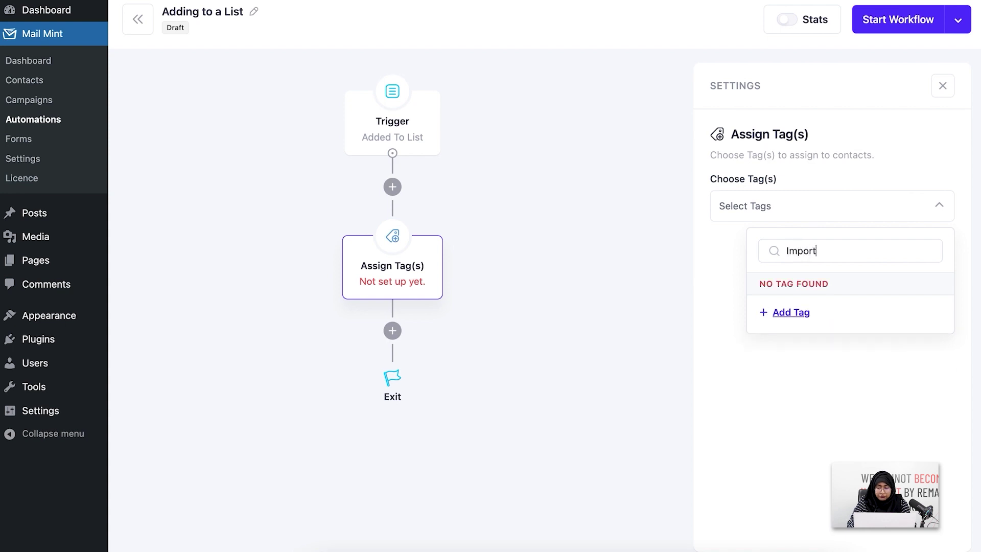
{"action": "type", "text": "ant"}
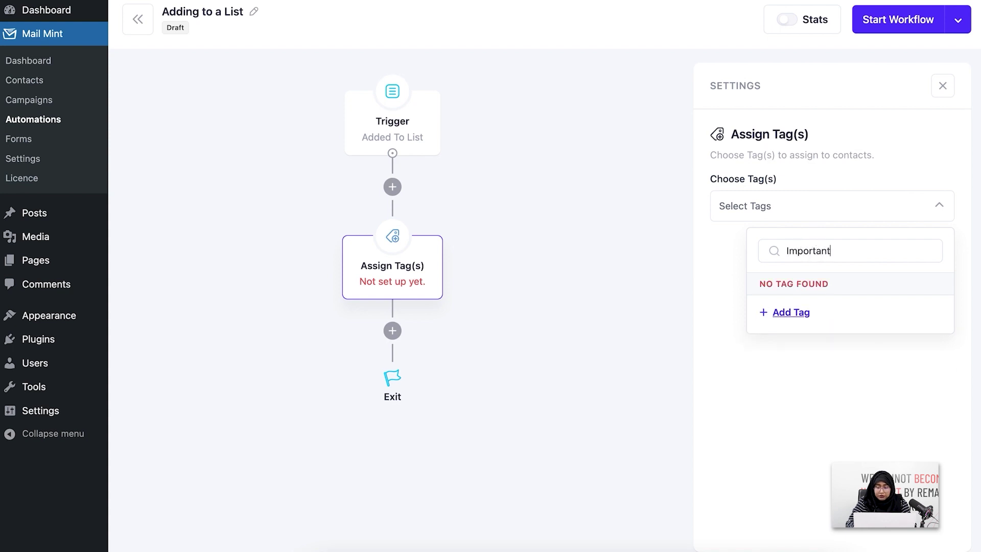
{"action": "left_click", "coordinate": [791, 312]}
{"action": "left_click", "coordinate": [794, 349]}
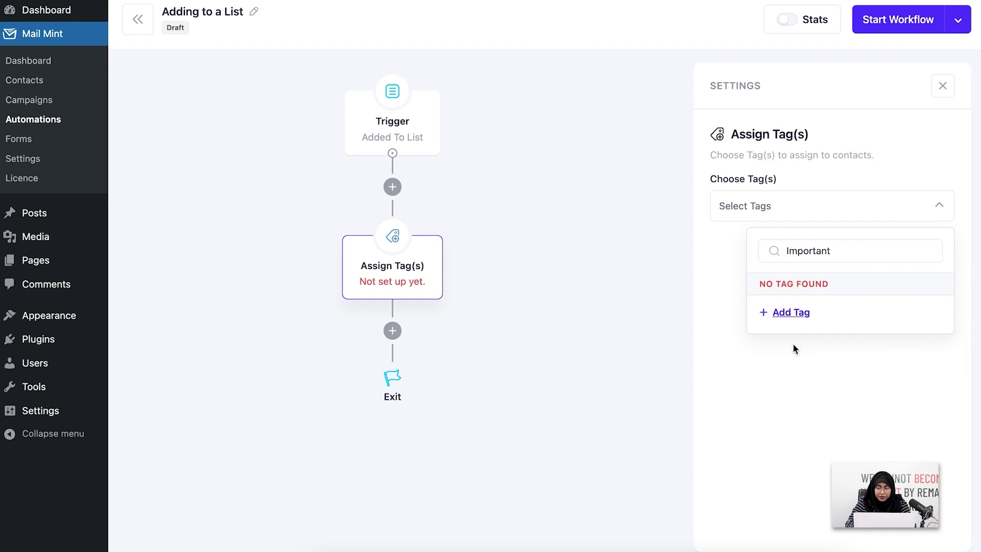
{"action": "left_click", "coordinate": [939, 209]}
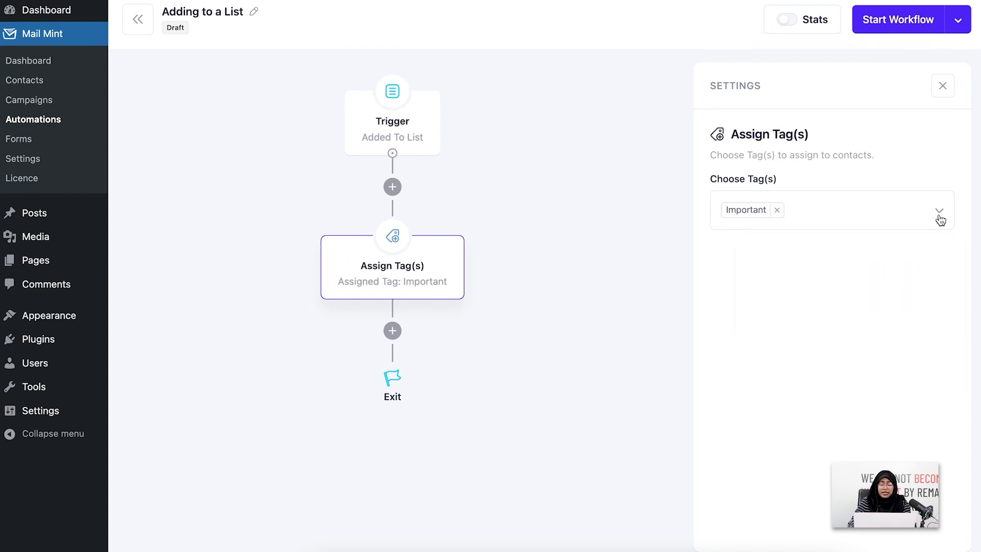
{"action": "left_click", "coordinate": [944, 87]}
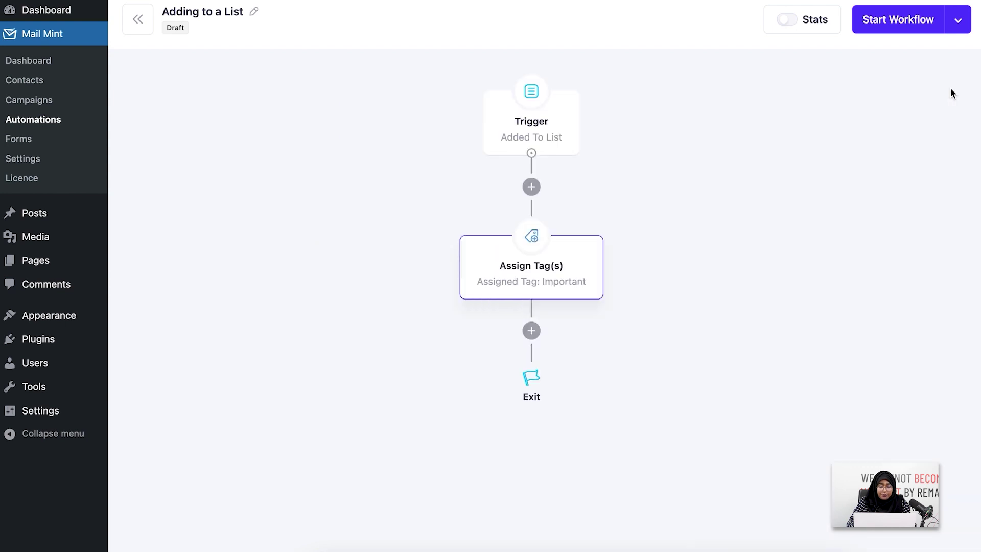
Step: Add a Time Delay action with a 1-minute wait after the Assign Tag(s) action
{"action": "left_click", "coordinate": [531, 338]}
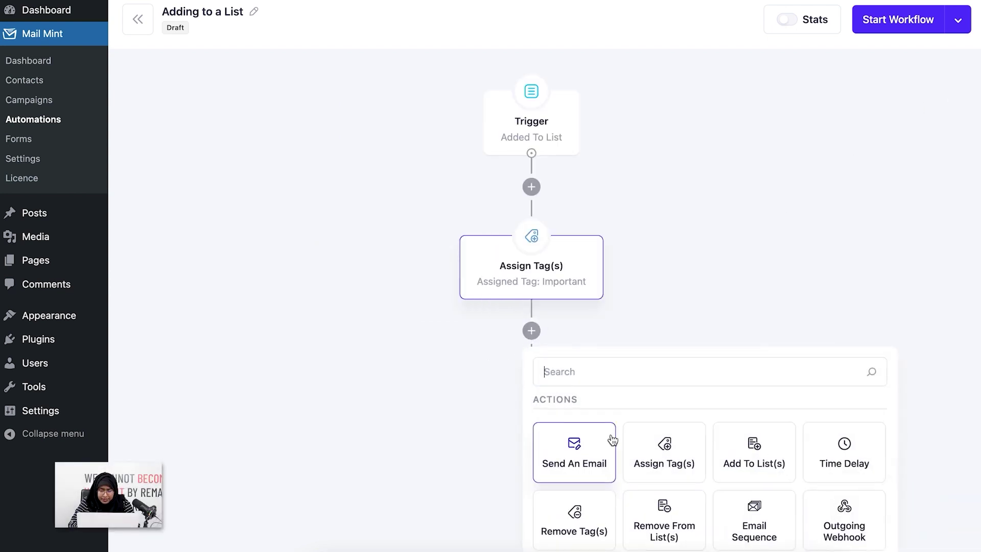
{"action": "left_click", "coordinate": [862, 464]}
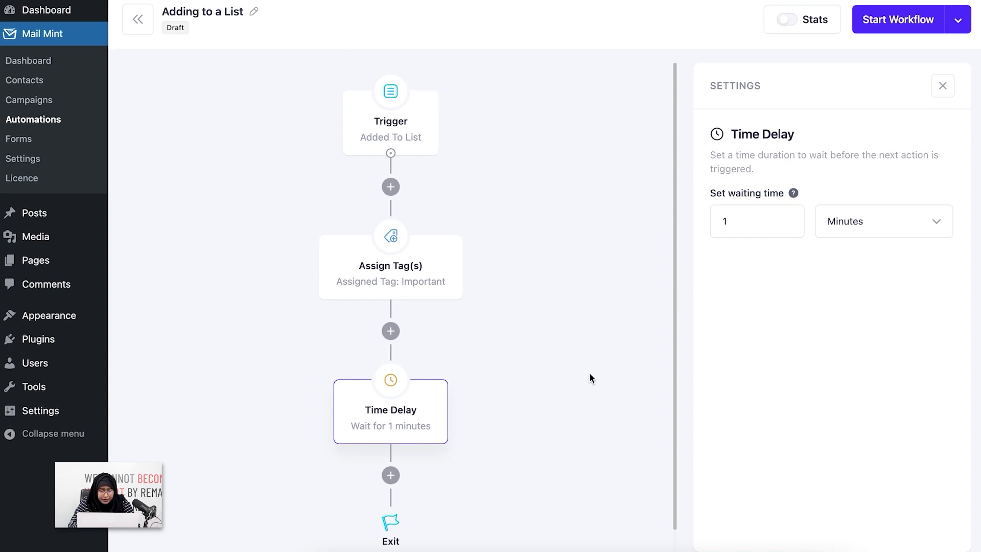
Step: Add a Send An Email action after the Time Delay action
{"action": "scroll", "coordinate": [590, 372], "scroll_direction": "down", "scroll_amount": 1}
{"action": "left_click", "coordinate": [390, 454]}
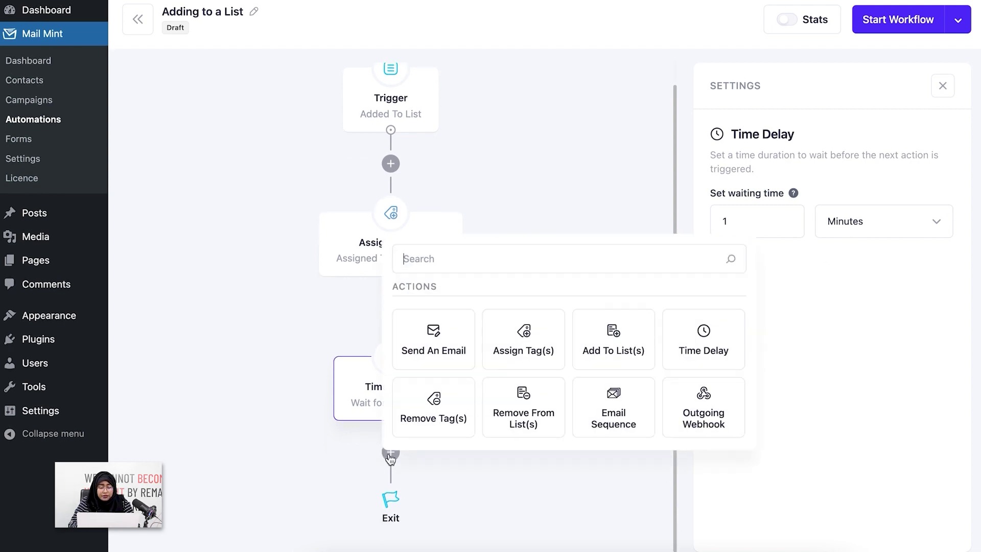
{"action": "left_click", "coordinate": [447, 353]}
{"action": "scroll", "coordinate": [560, 332], "scroll_direction": "down", "scroll_amount": 5}
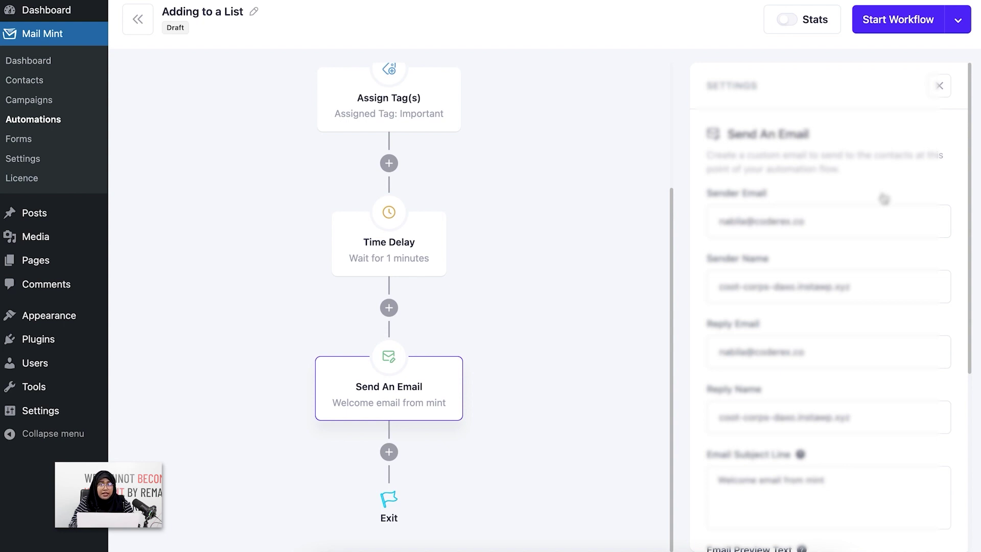
Step: Start designing the email of the Send An Email action from scratch
{"action": "scroll", "coordinate": [841, 349], "scroll_direction": "down", "scroll_amount": 5}
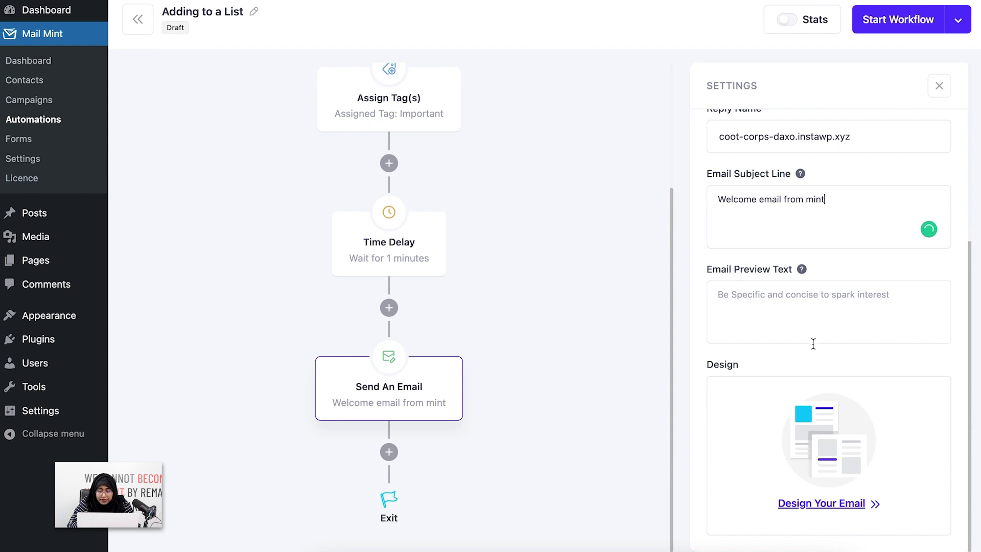
{"action": "left_click", "coordinate": [820, 504]}
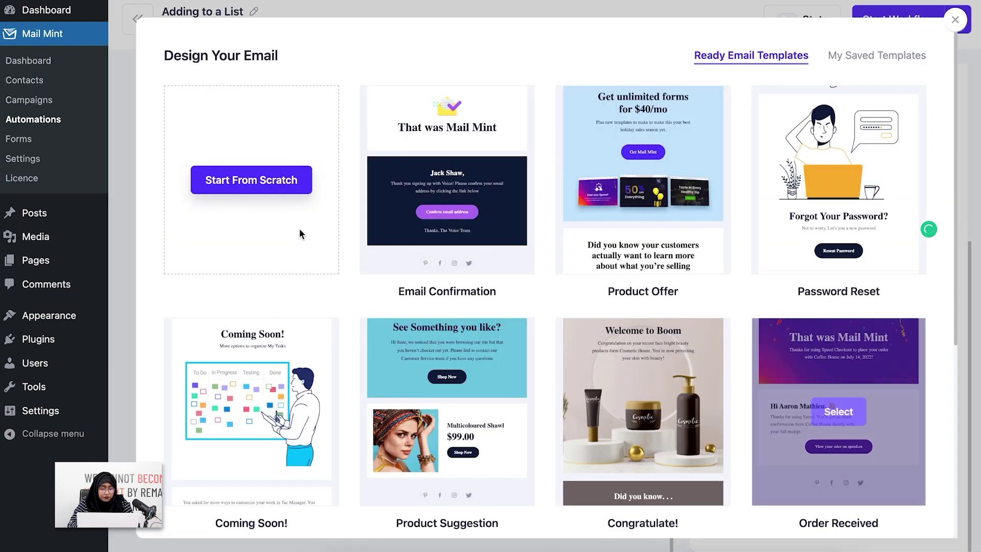
{"action": "left_click", "coordinate": [289, 193]}
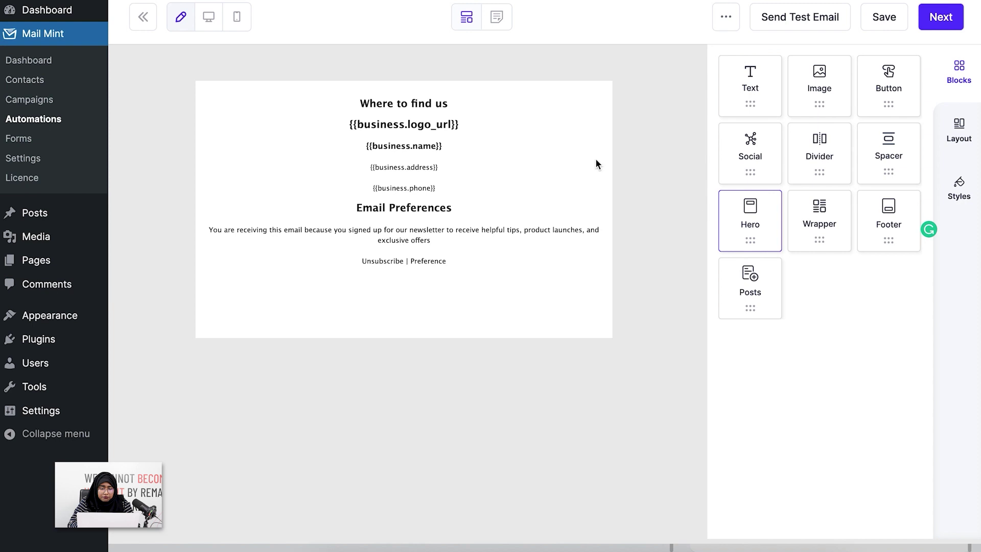
Step: Add a Hero block above the footer content of the email with the heading "Welcome" and the content "welcome to mail mint"
{"action": "left_click_drag", "start_coordinate": [771, 203], "coordinate": [513, 111]}
{"action": "triple_click", "coordinate": [392, 191]}
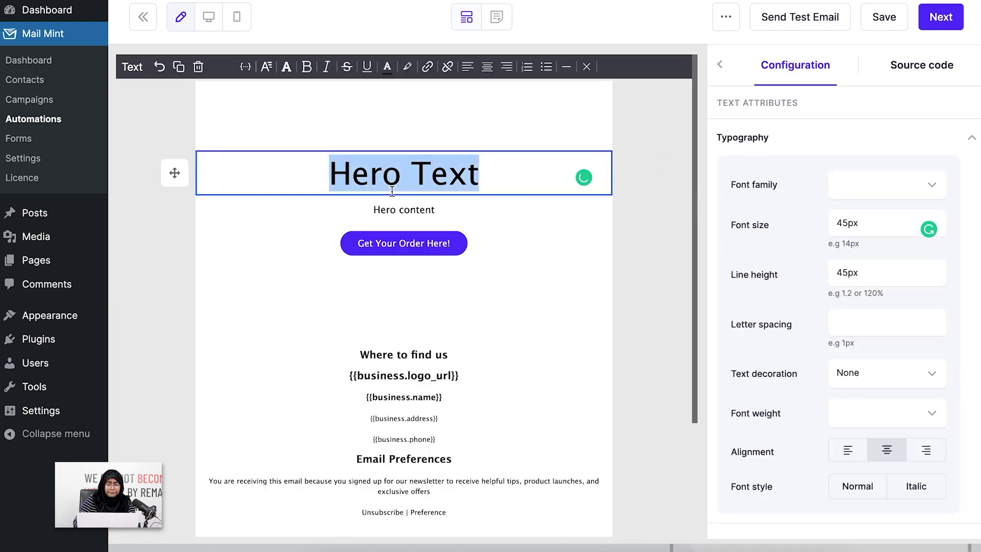
{"action": "type", "text": "Welcome"}
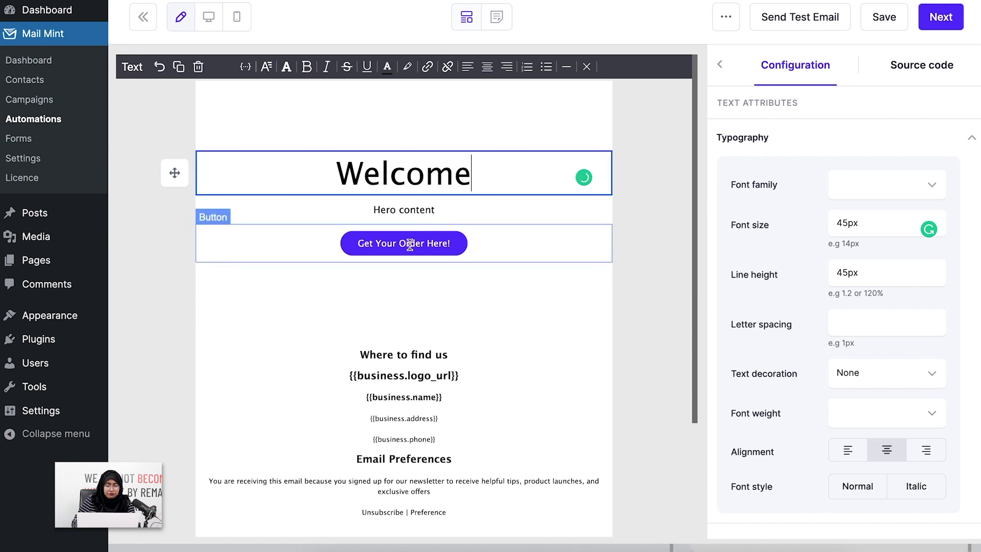
{"action": "triple_click", "coordinate": [408, 217]}
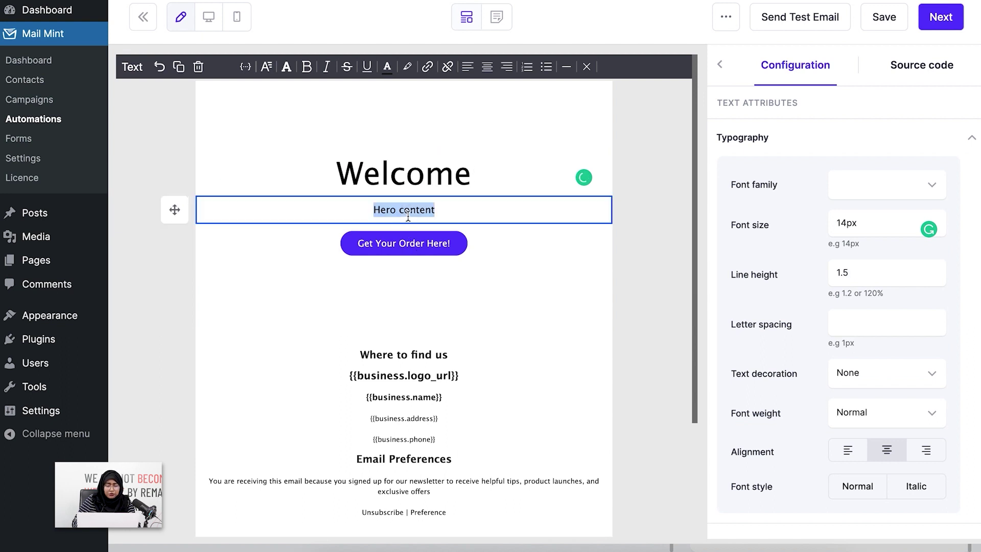
{"action": "type", "text": "welco"}
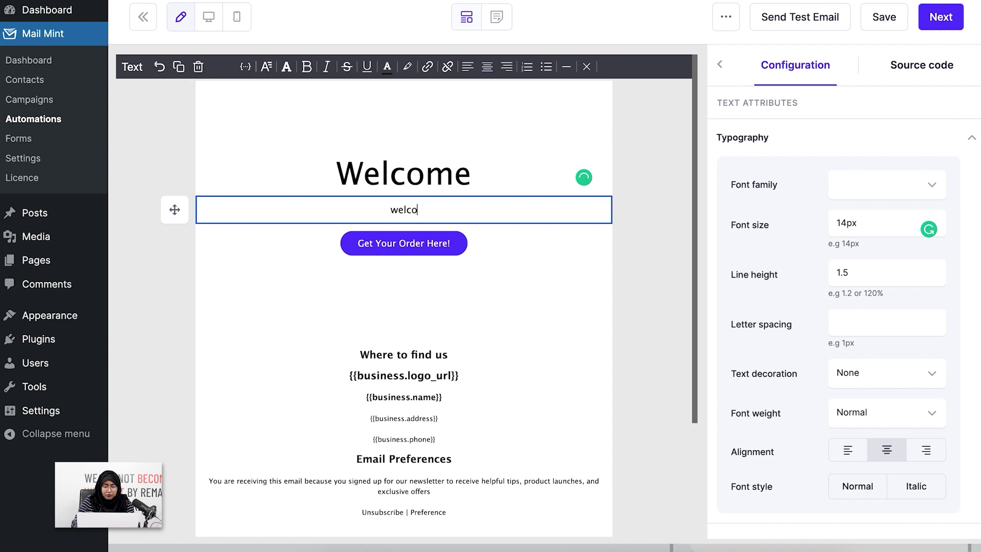
{"action": "type", "text": "me to mail mint"}
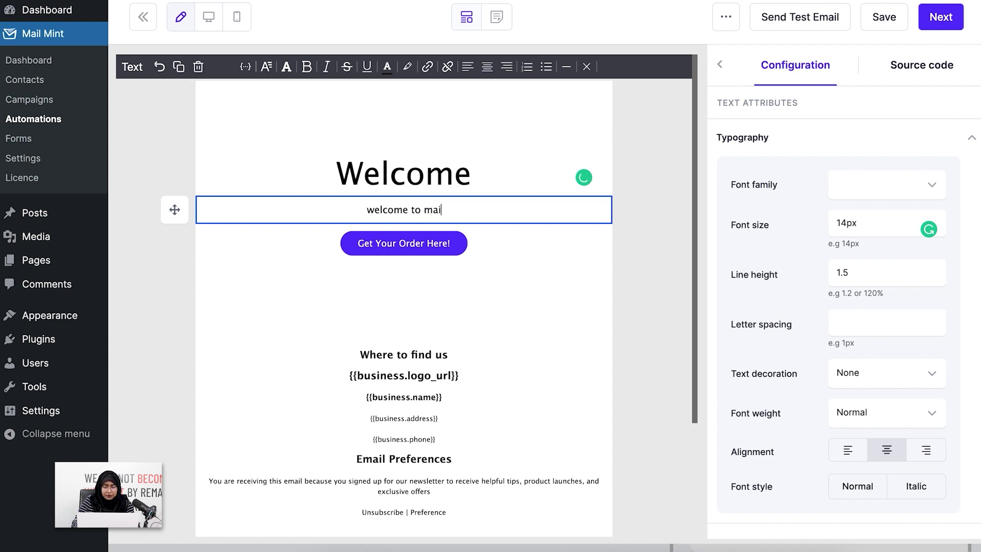
Step: Finish the email design to return to the automation, and start its workflow
{"action": "left_click", "coordinate": [405, 244]}
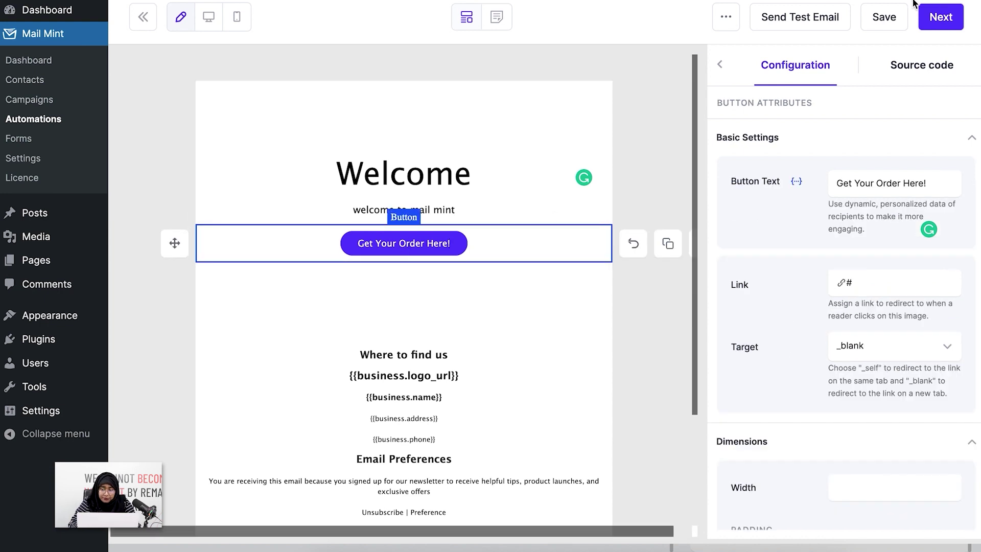
{"action": "left_click", "coordinate": [931, 18]}
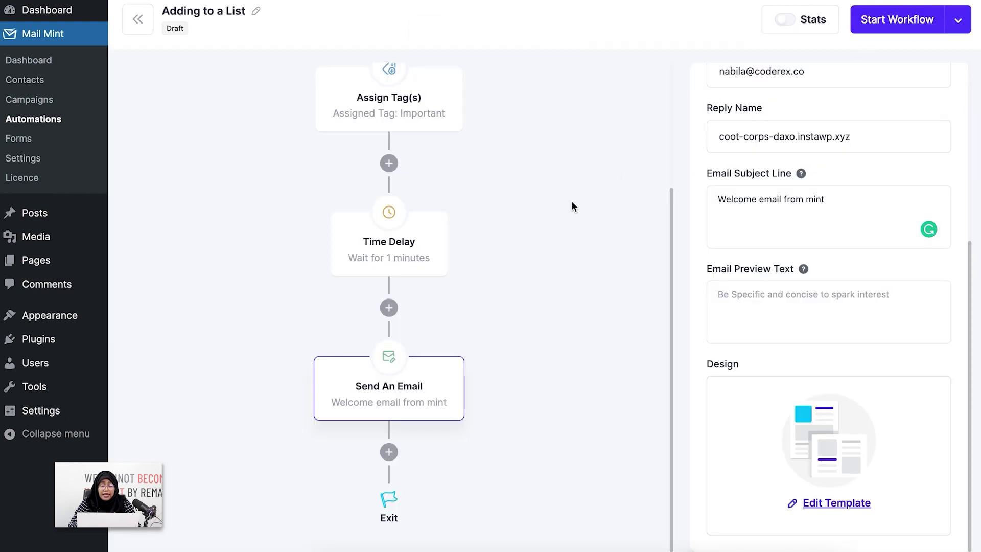
{"action": "scroll", "coordinate": [572, 203], "scroll_direction": "up", "scroll_amount": 3}
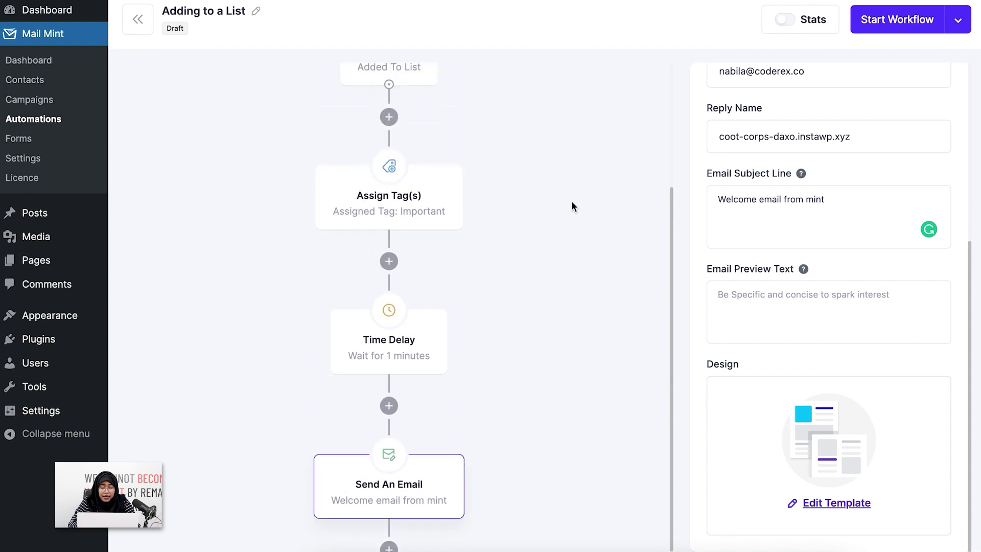
{"action": "left_click", "coordinate": [898, 20]}
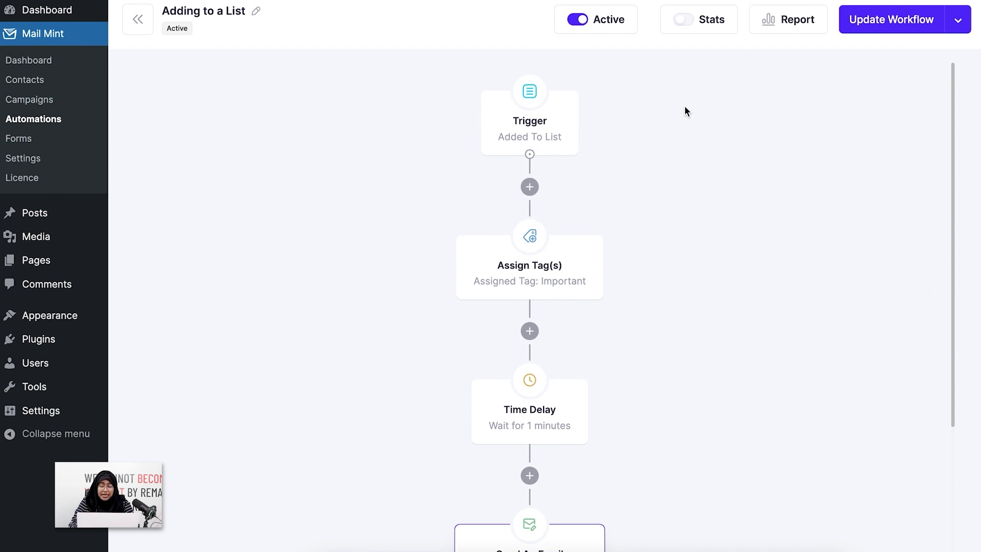
Step: Pause the automation and activate it again
{"action": "left_click", "coordinate": [588, 26]}
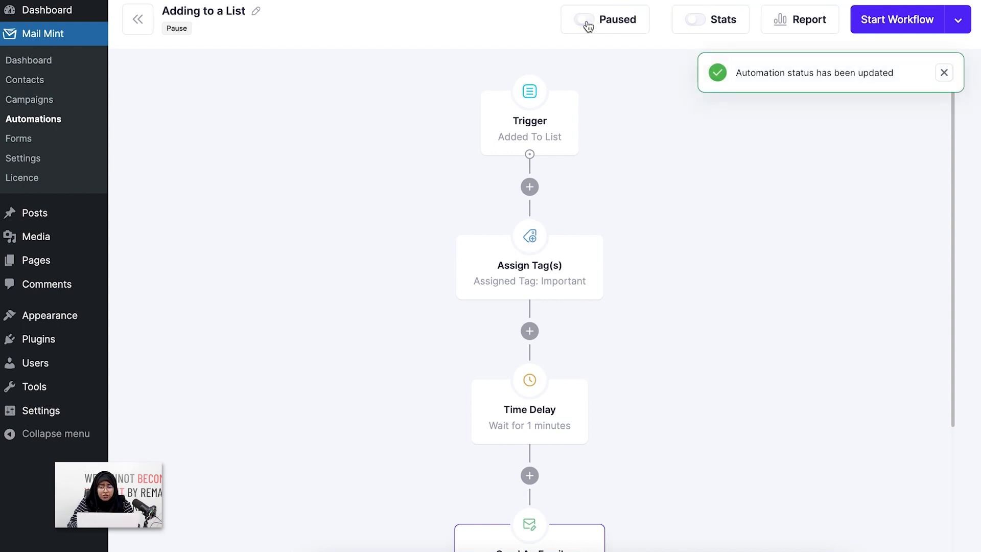
{"action": "left_click", "coordinate": [588, 26]}
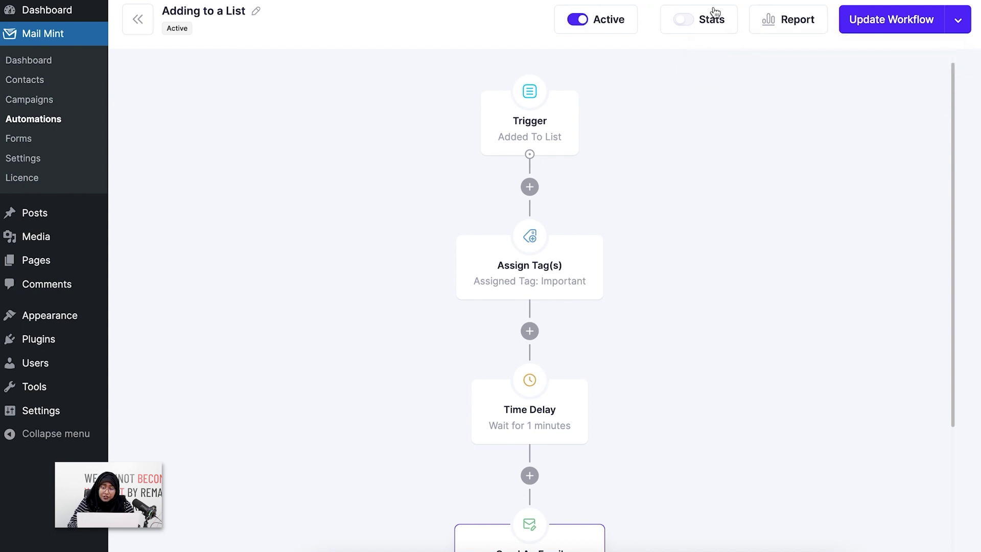
Step: Briefly show the statistics on the workflow steps, and open the automation's report
{"action": "left_click", "coordinate": [689, 26]}
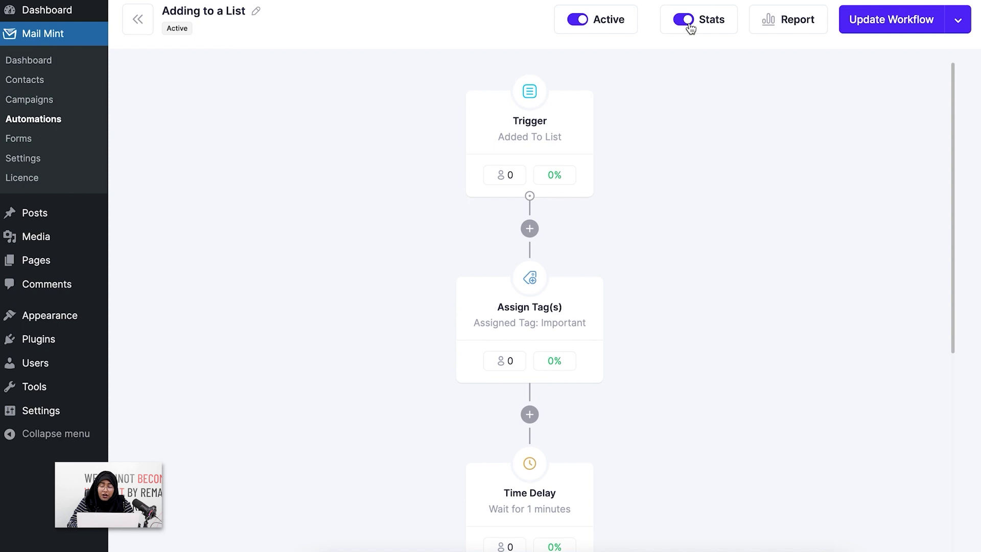
{"action": "left_click", "coordinate": [690, 23]}
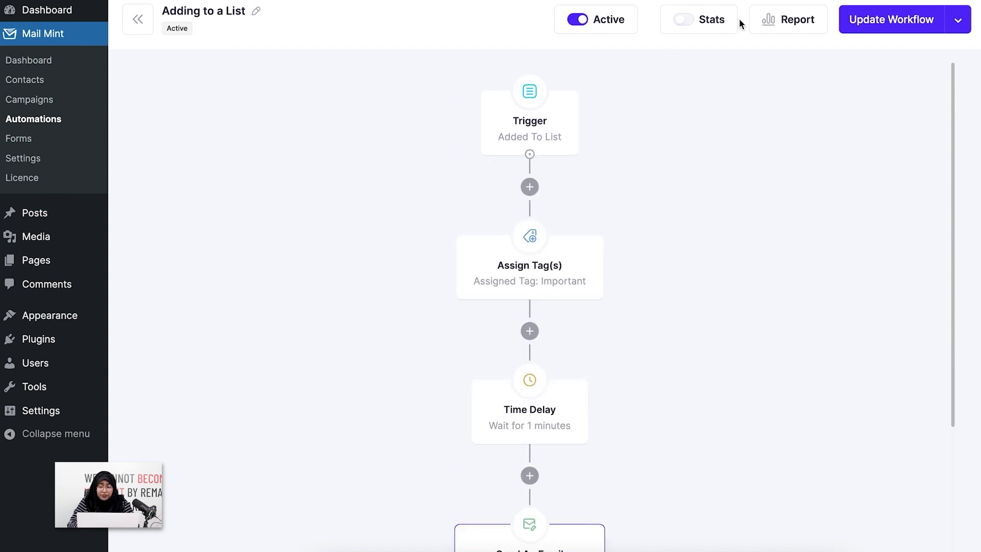
{"action": "left_click", "coordinate": [755, 24]}
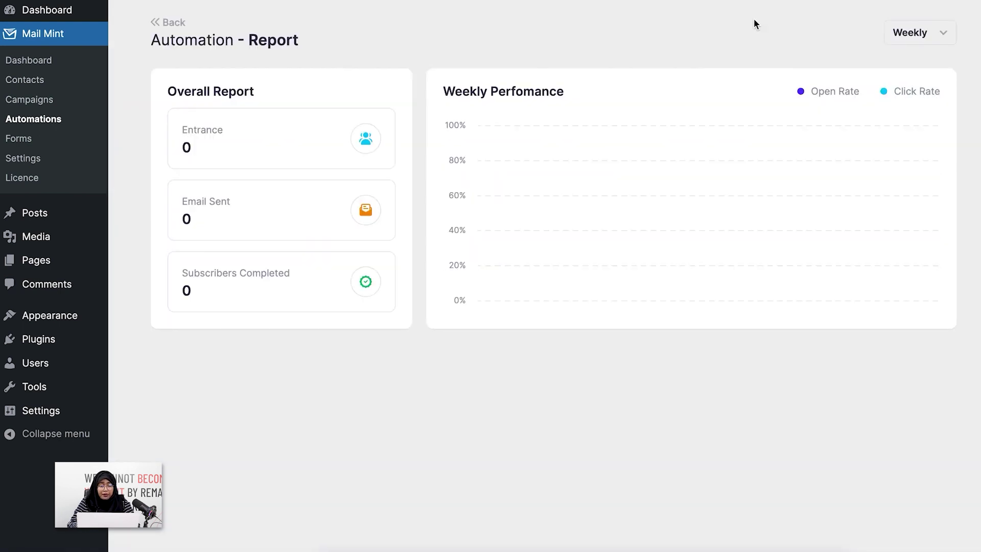
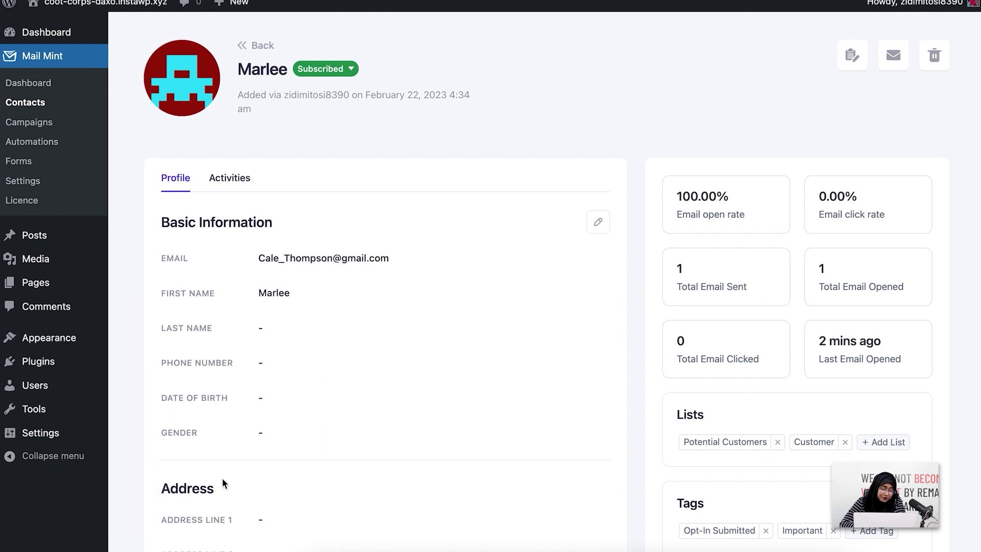
Step: Examine the Fluent SMTP email log entry with the subject "Welcome email from mint" and close its details
{"action": "mouse_move", "coordinate": [62, 428]}
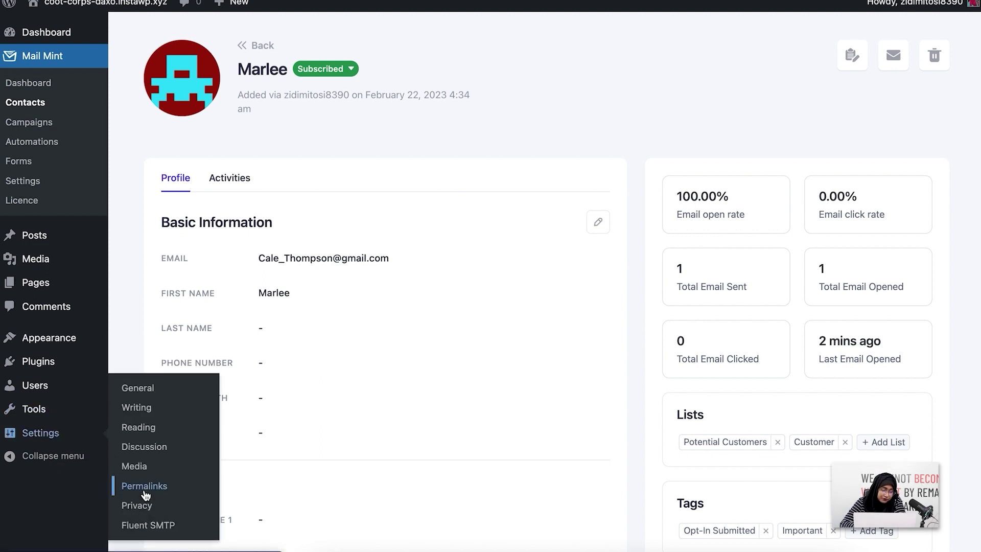
{"action": "left_click", "coordinate": [146, 534]}
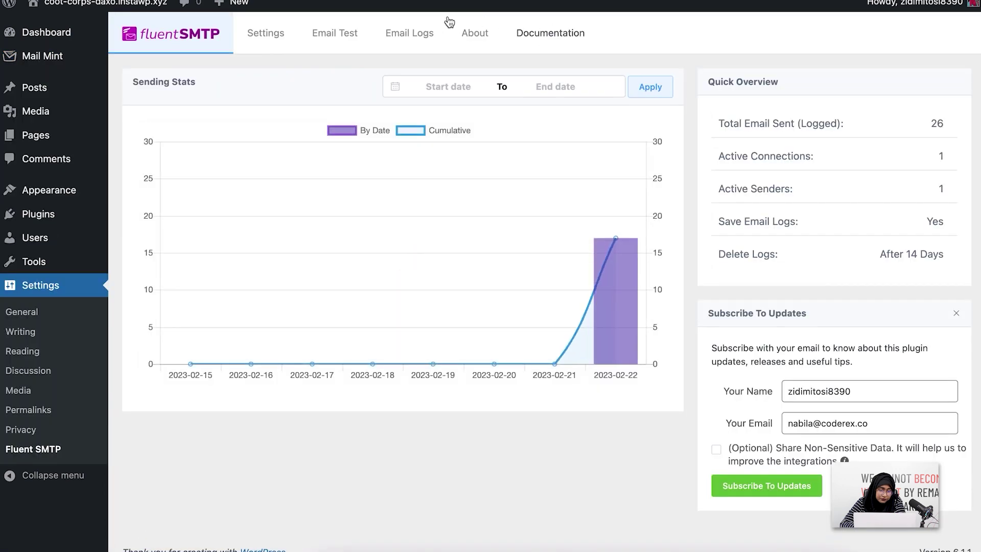
{"action": "left_click", "coordinate": [409, 33]}
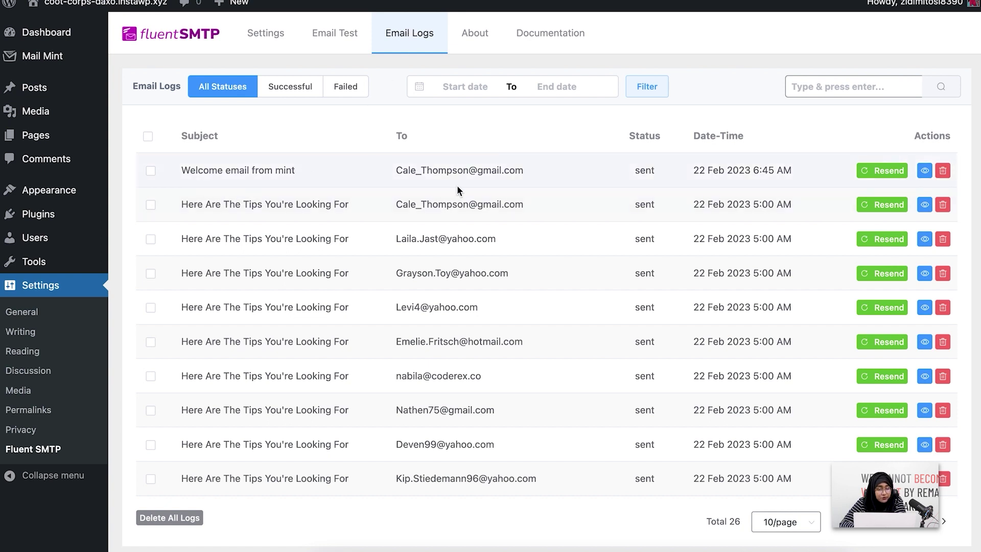
{"action": "left_click", "coordinate": [282, 171]}
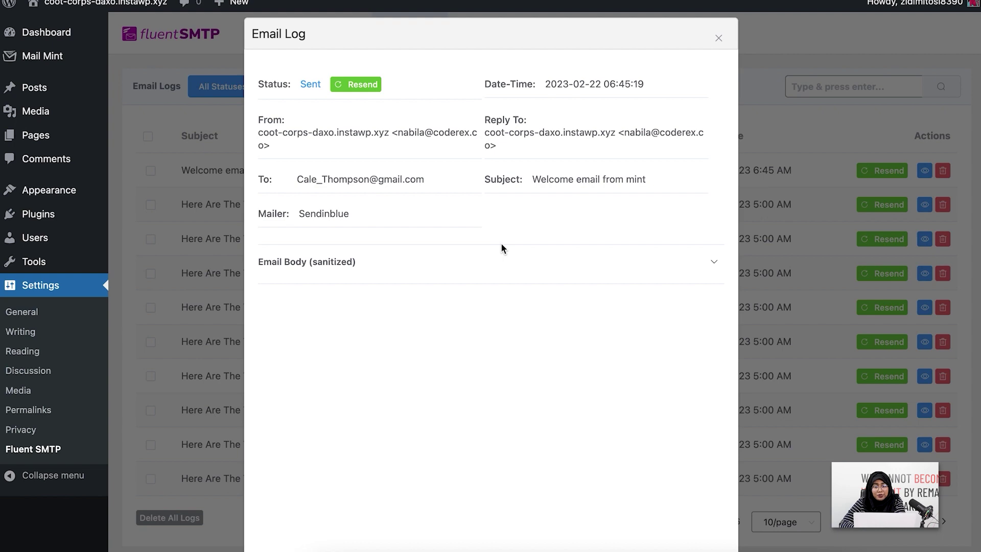
{"action": "left_click", "coordinate": [718, 38]}
Step: Go back from the Fluent SMTP email logs to Mail Mint
{"action": "mouse_move", "coordinate": [43, 56]}
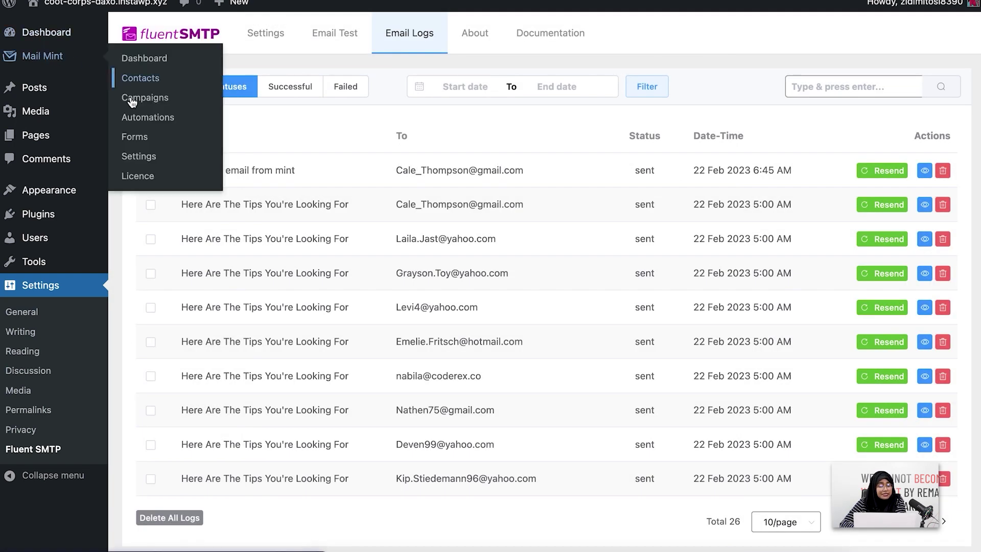